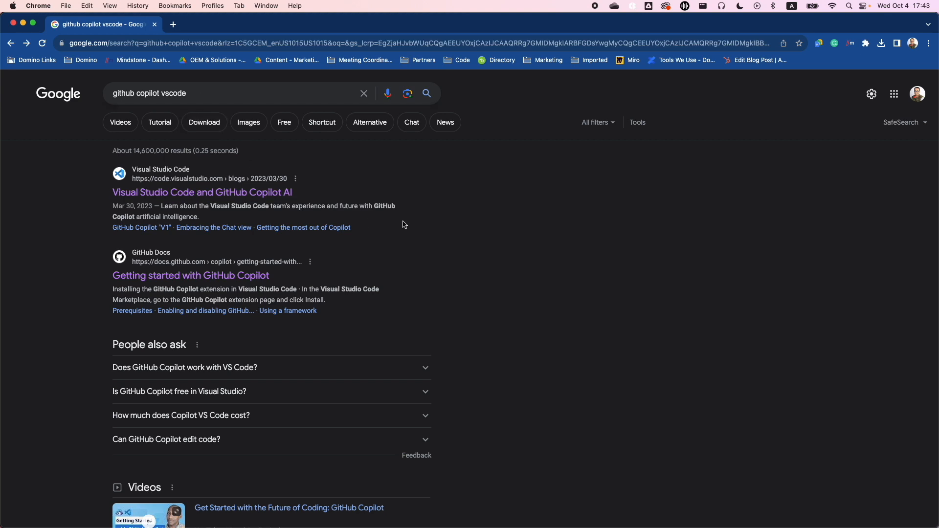
# From the Visual Studio Code and GitHub Copilot AI blog post, open the Copilot extension's Marketplace page and download its VSIX file to Downloads
pyautogui.click(269, 194)
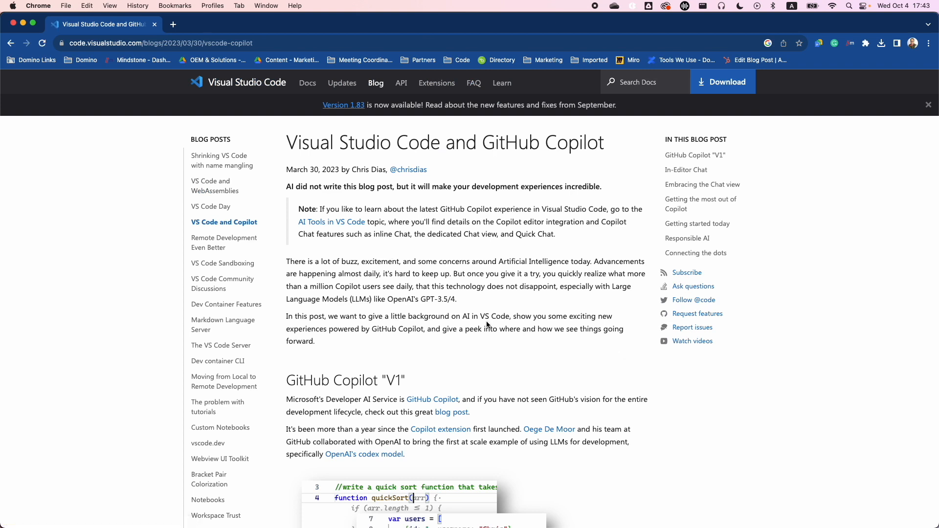
pyautogui.scroll(-2, 486, 324)
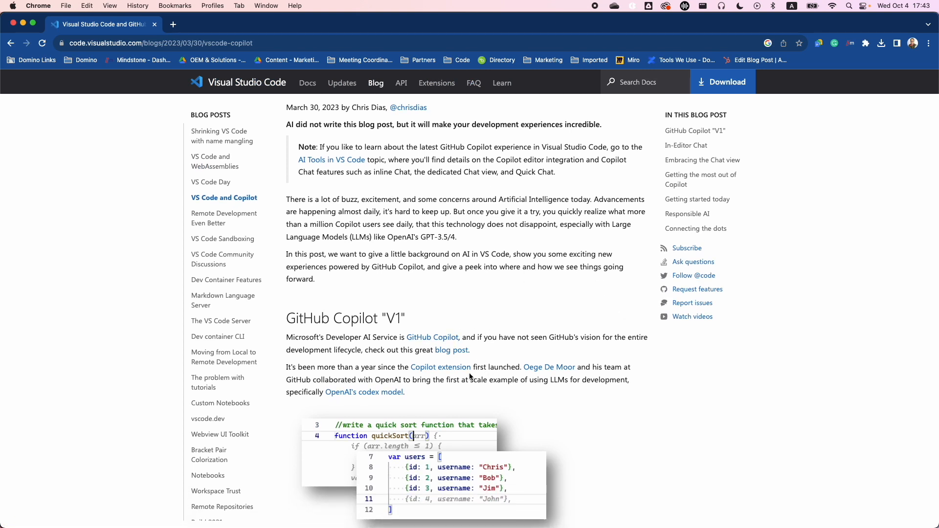
pyautogui.click(458, 370)
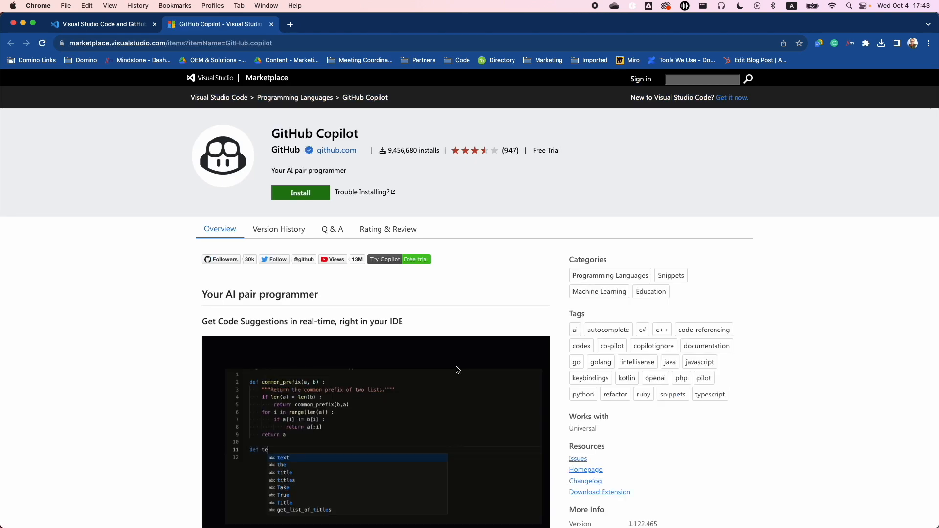
pyautogui.scroll(-3, 712, 444)
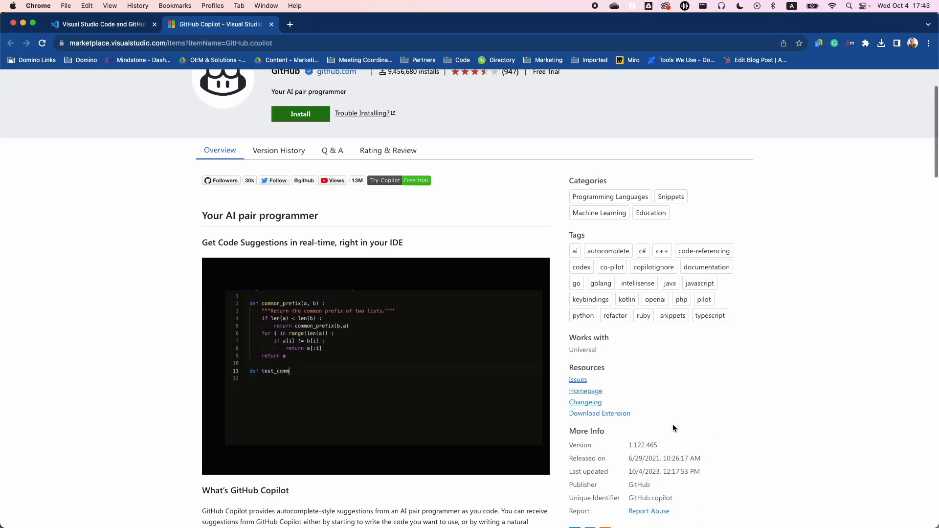
pyautogui.click(602, 414)
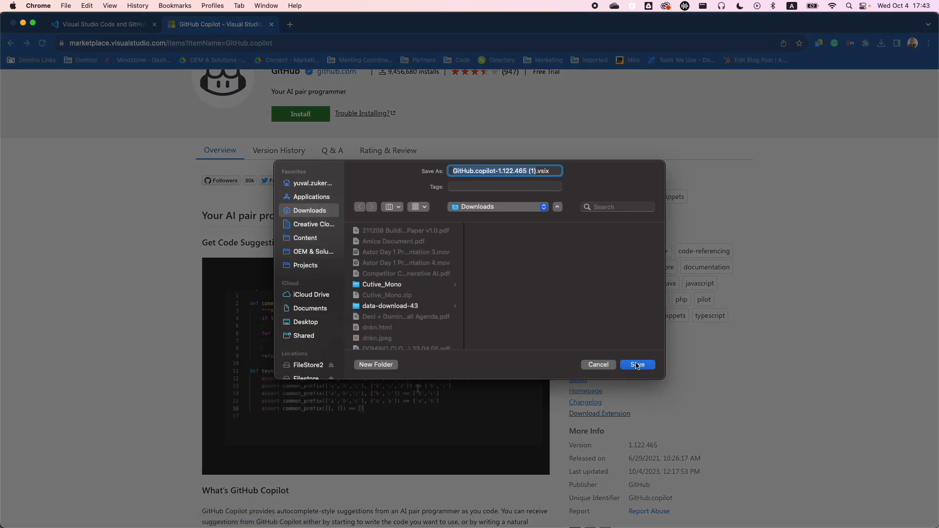
pyautogui.click(637, 365)
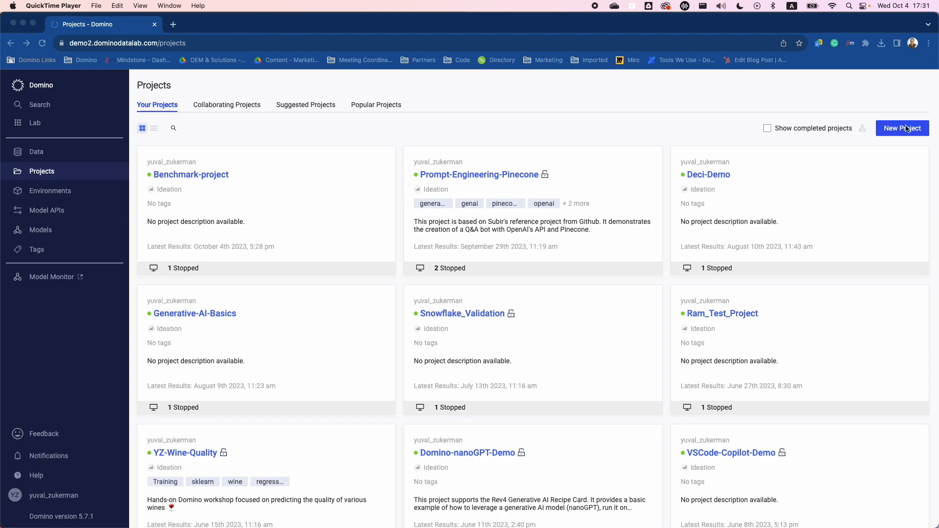
# In Domino, create a new private project named VS-Code
pyautogui.click(906, 128)
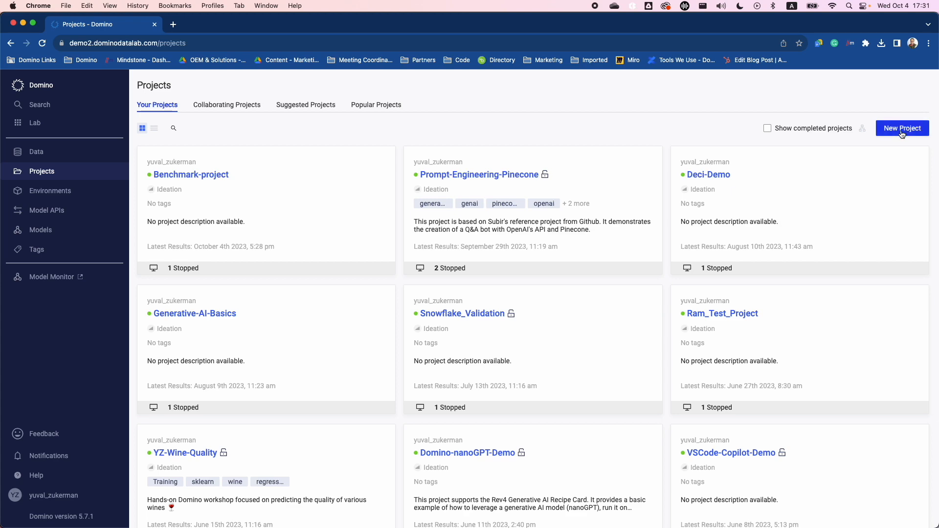
pyautogui.click(903, 130)
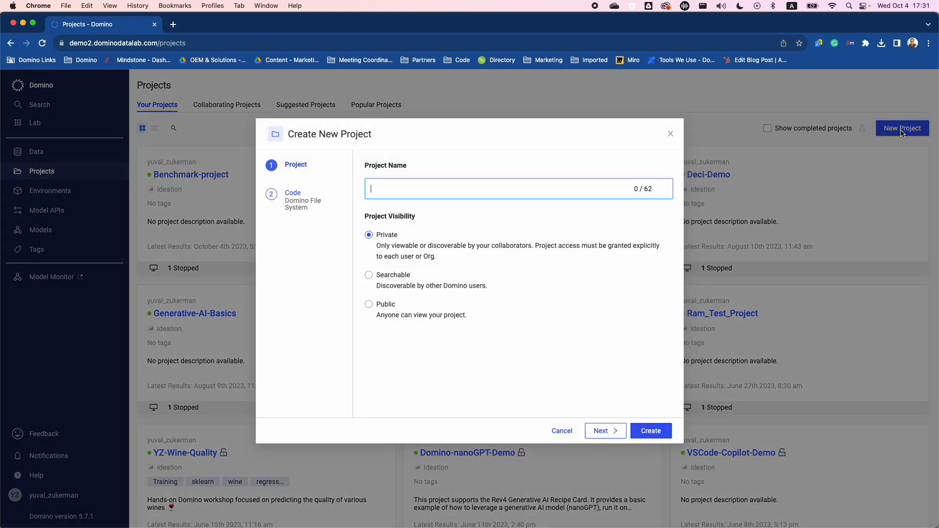
pyautogui.write('VS Code')
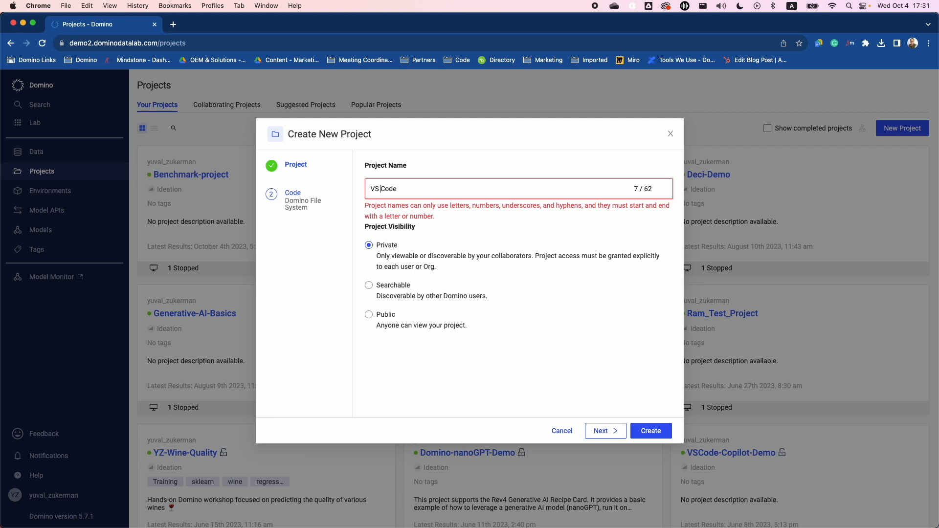
pyautogui.press('BackSpace')
pyautogui.write('-')
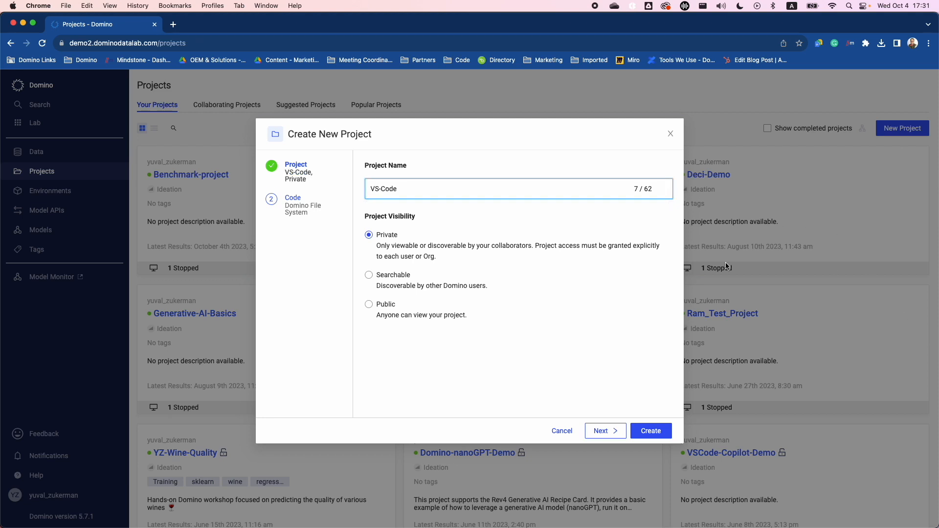
pyautogui.click(653, 432)
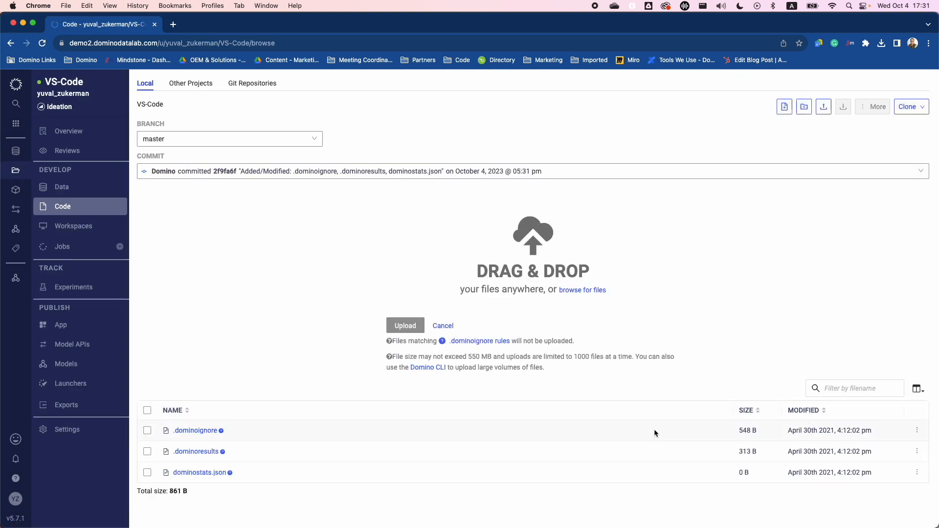
# Launch a new workspace in the project using the 5.7 Domino Standard Environment Py3.9 R4.3.1 and the VSCode IDE
pyautogui.click(91, 228)
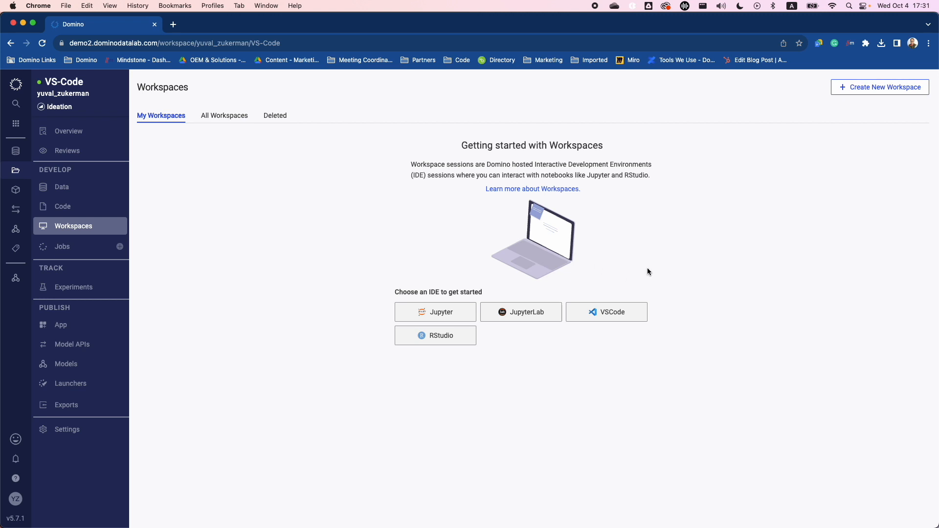
pyautogui.click(866, 88)
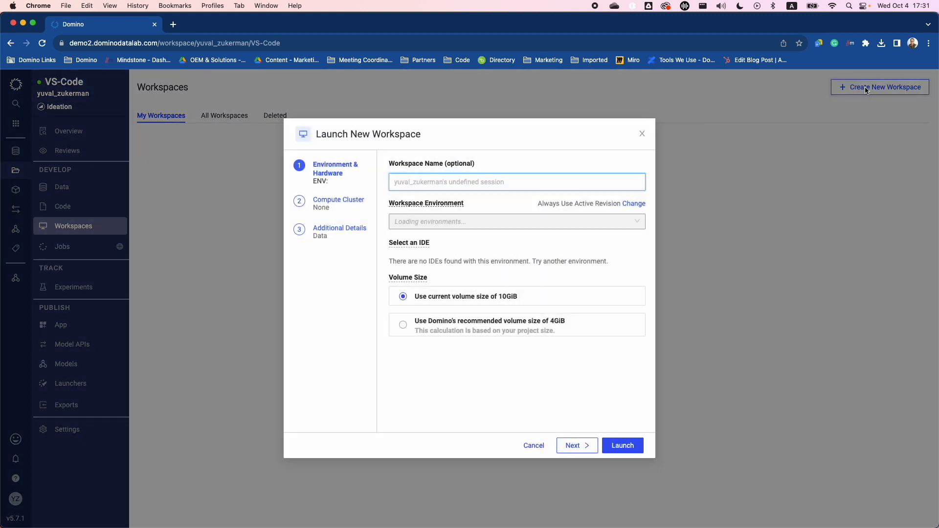
pyautogui.click(497, 222)
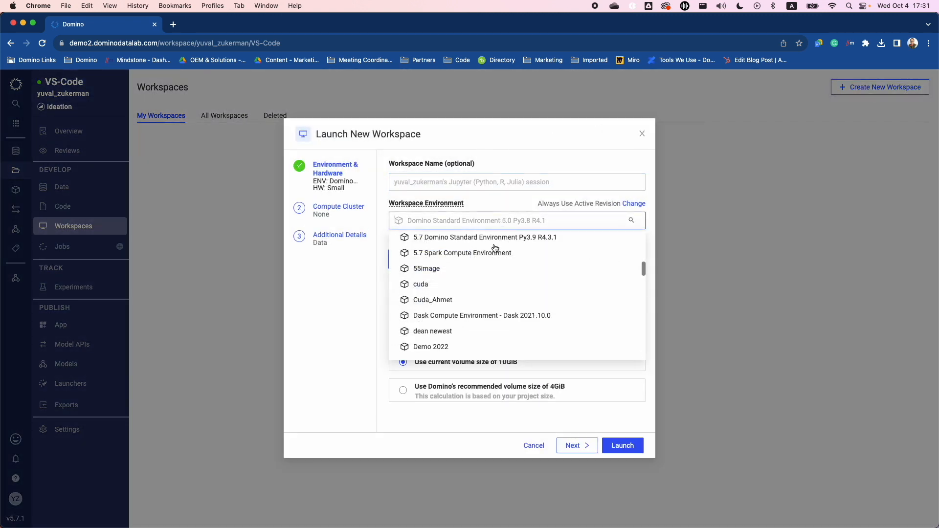
pyautogui.click(440, 238)
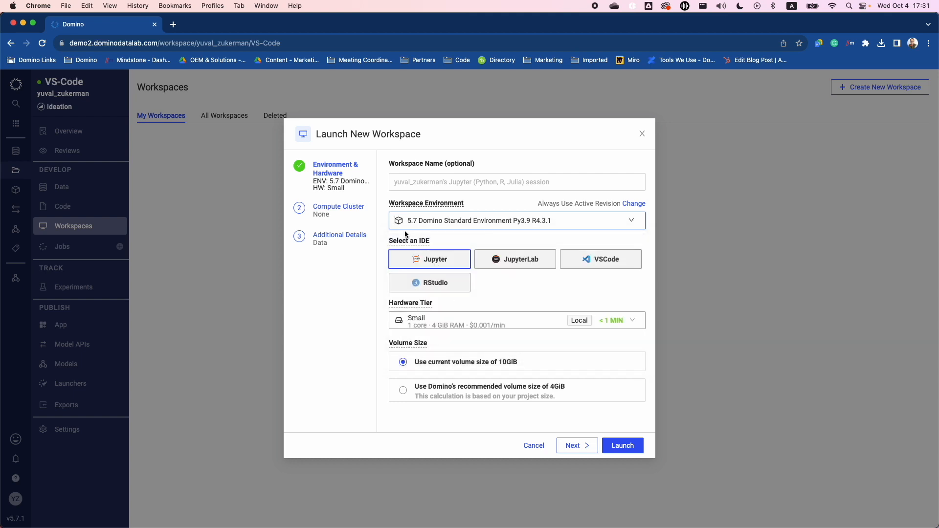
pyautogui.click(612, 262)
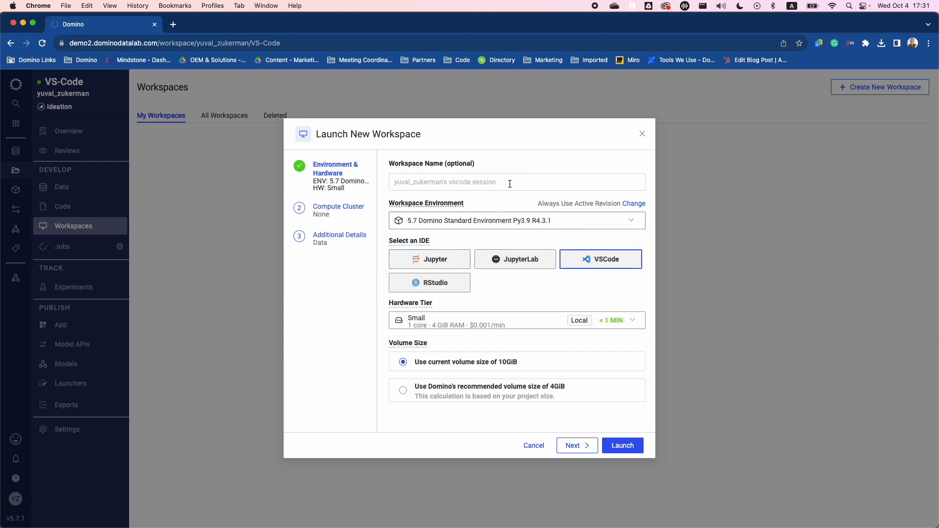
pyautogui.click(631, 446)
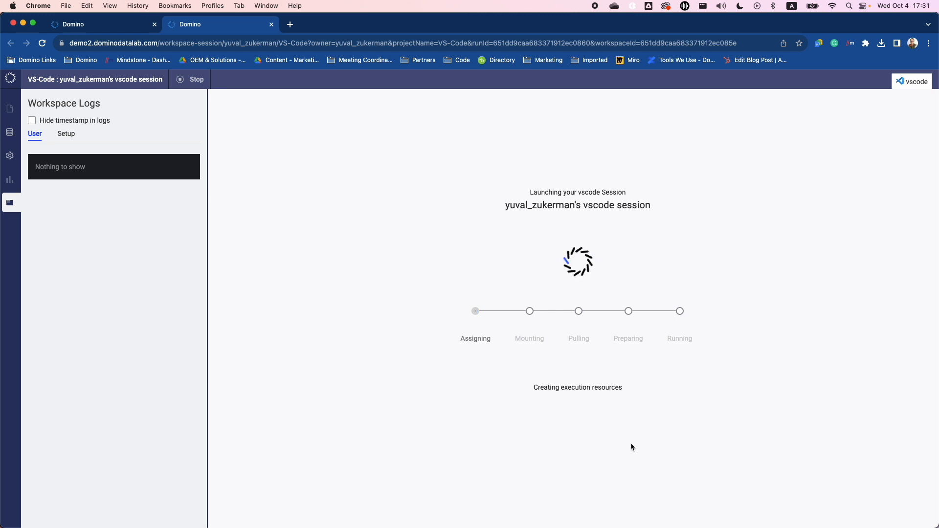
# Open github.com in a new browser tab
pyautogui.click(291, 25)
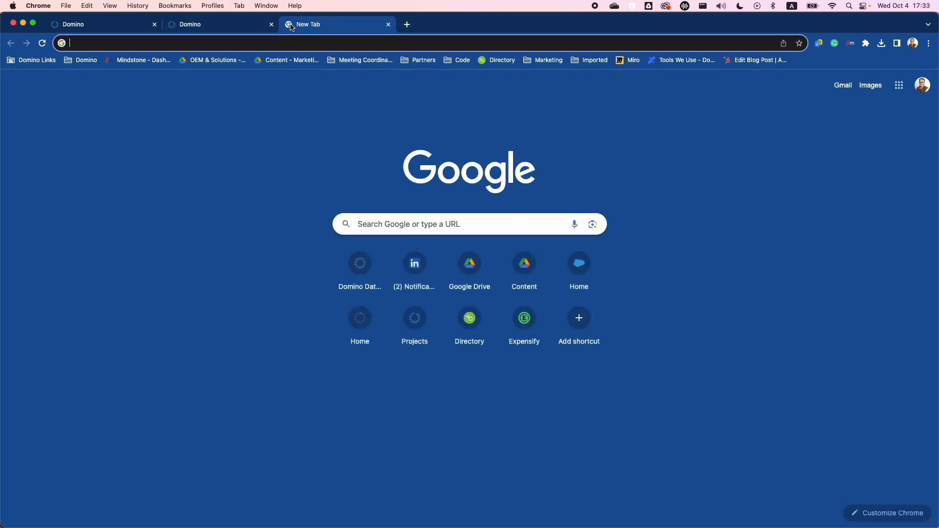
pyautogui.write('git')
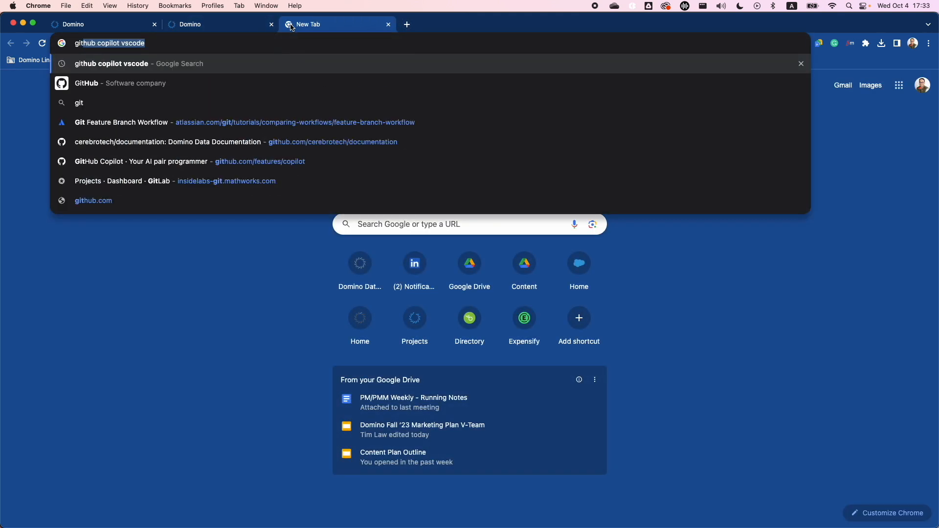
pyautogui.write('hub')
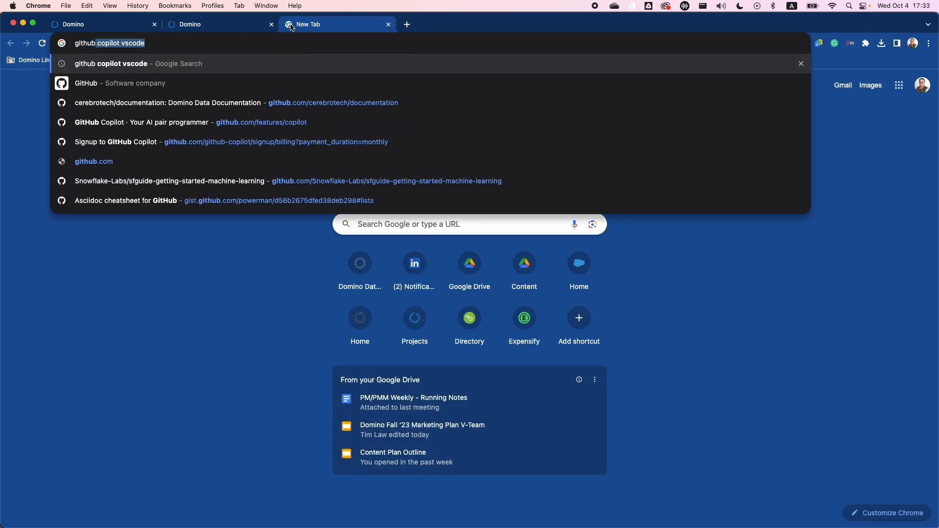
pyautogui.write('.com')
pyautogui.press('Delete')
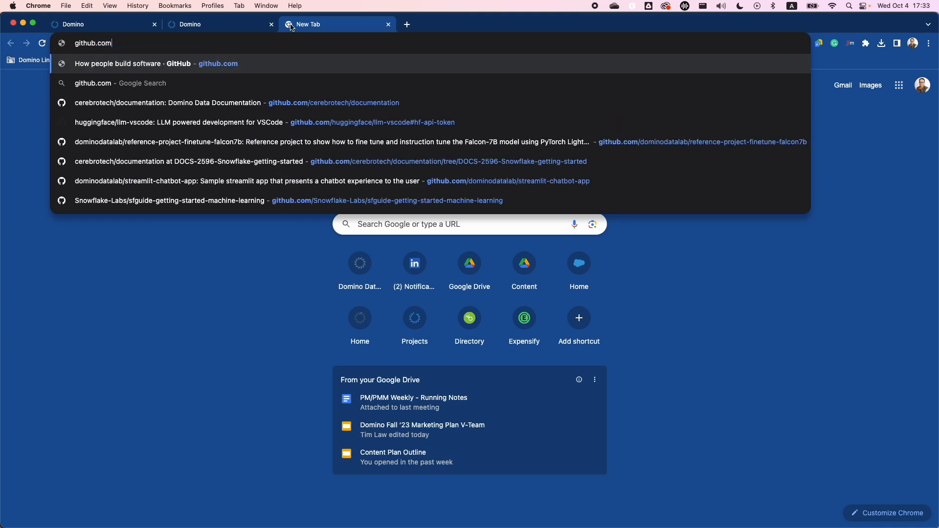
pyautogui.press('Return')
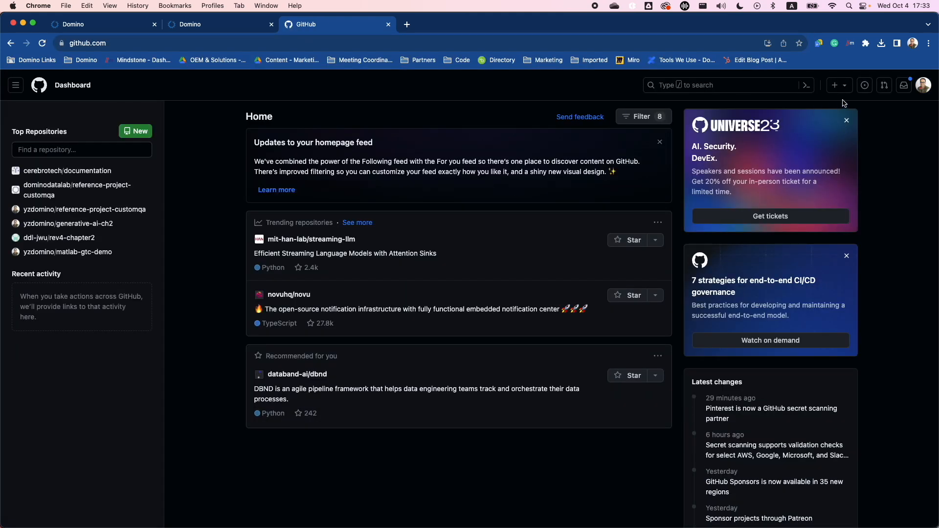
# Open the Copilot section of the GitHub account settings to check the subscription status
pyautogui.click(921, 92)
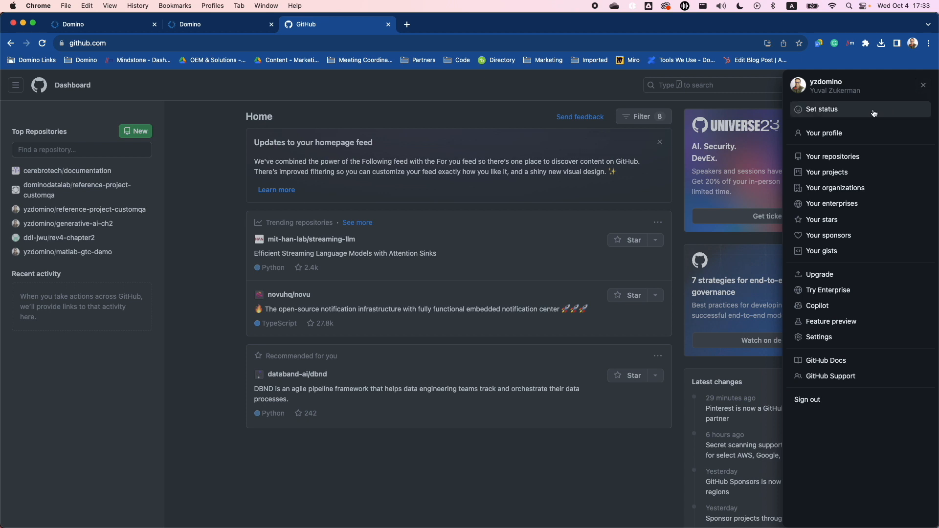
pyautogui.click(835, 339)
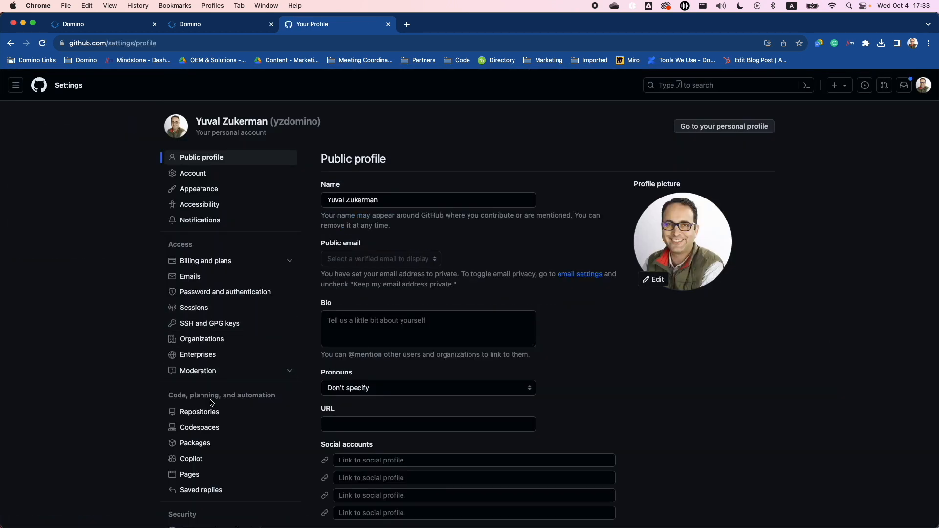
pyautogui.click(208, 458)
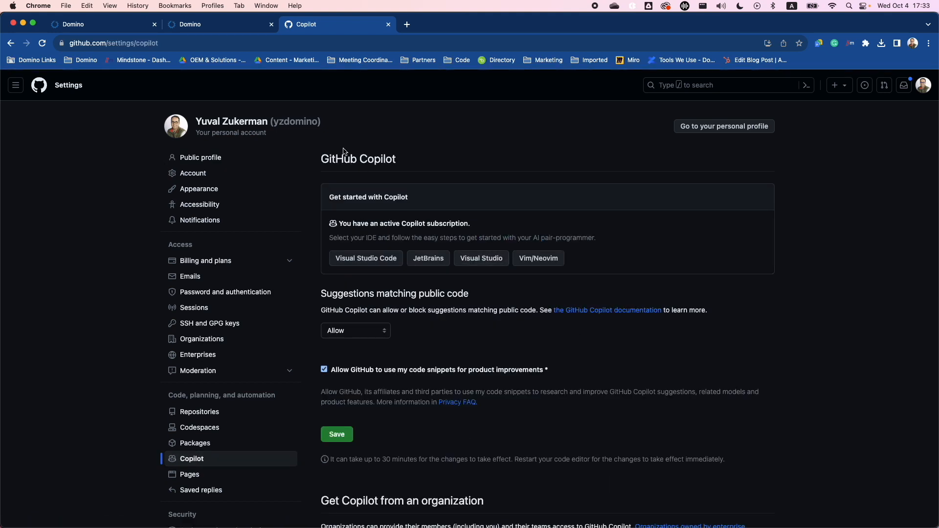
# In the Domino workspace session, hide the workspace logs and install the Copilot extension from the local file GitHub.copilot-1.122.465.vsix in Downloads
pyautogui.click(213, 29)
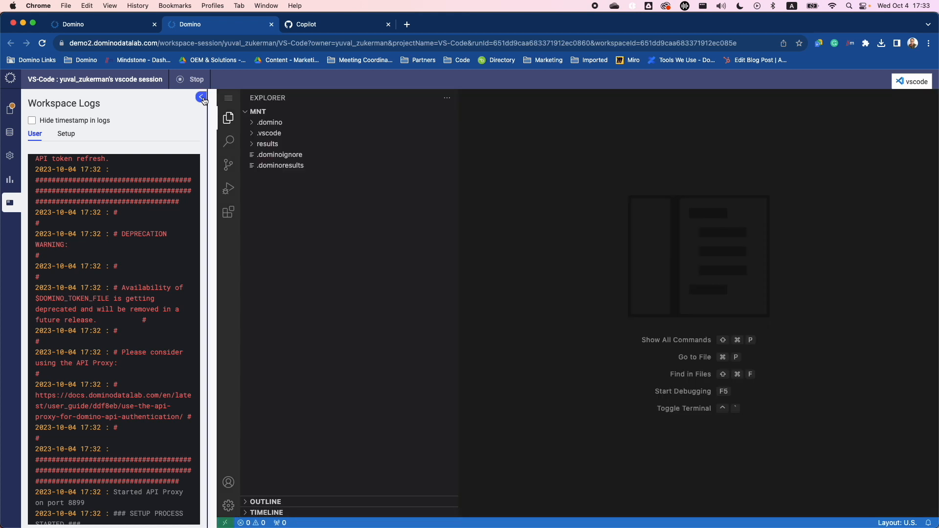
pyautogui.click(203, 98)
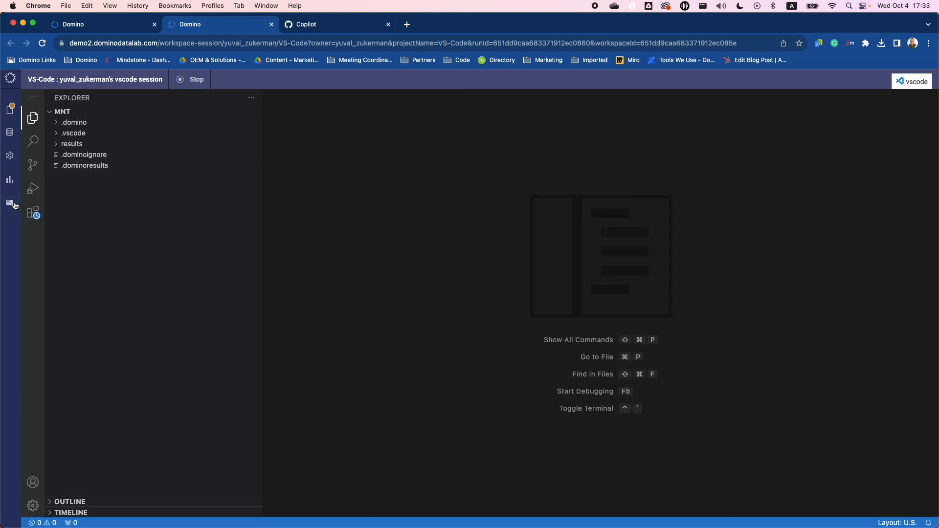
pyautogui.click(32, 213)
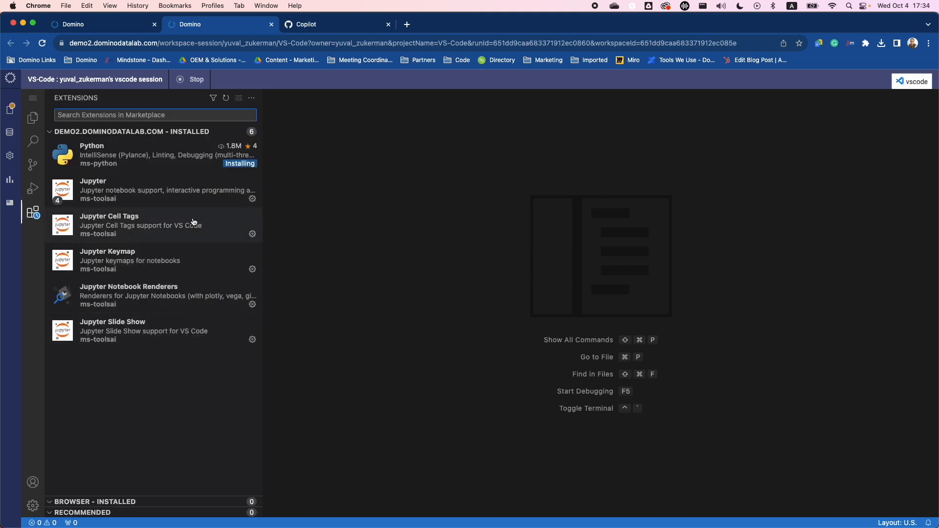
pyautogui.moveTo(198, 202)
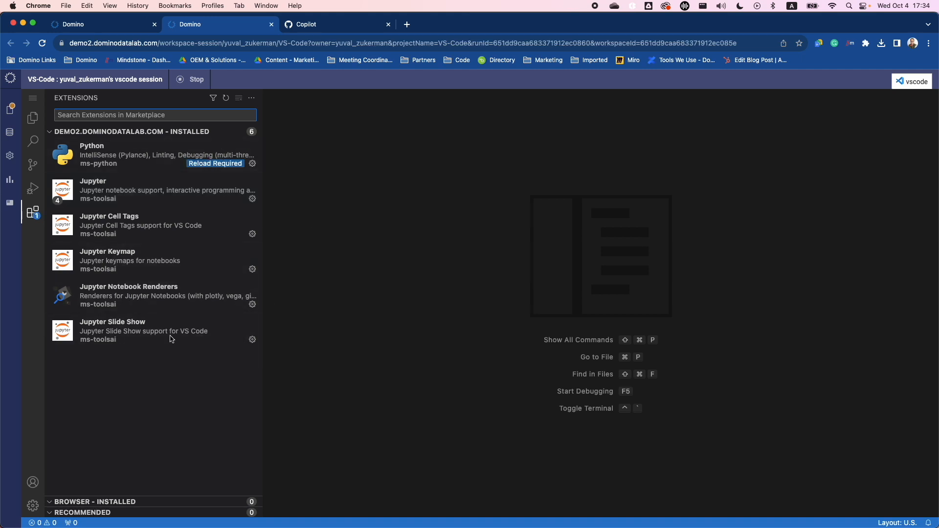
pyautogui.click(252, 99)
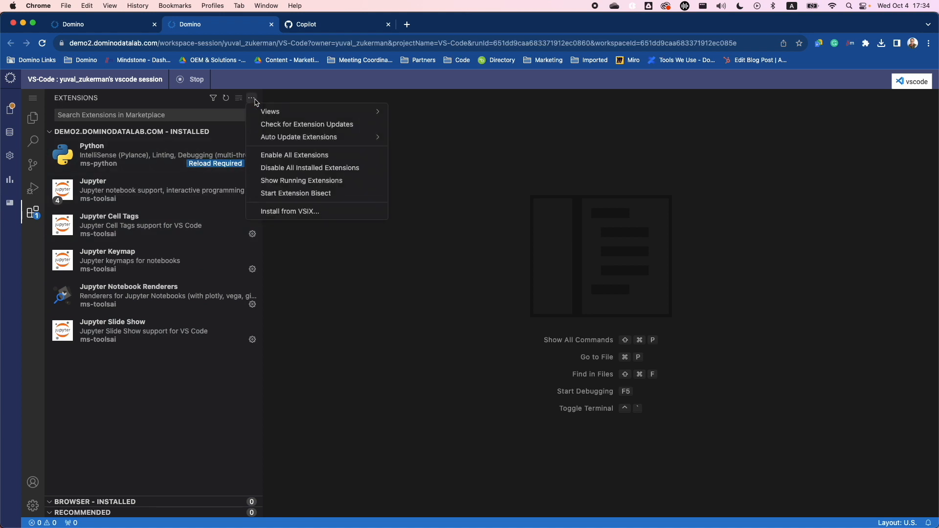
pyautogui.click(293, 213)
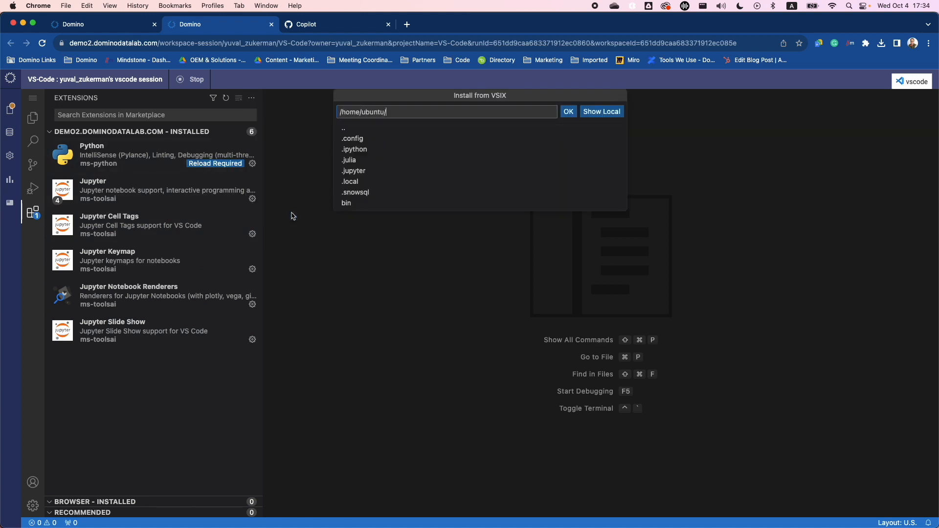
pyautogui.click(608, 115)
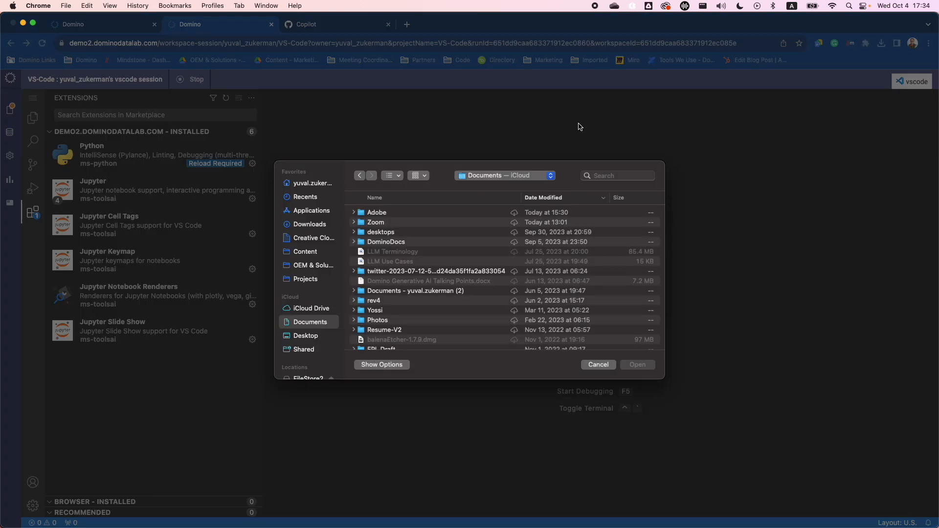
pyautogui.click(310, 225)
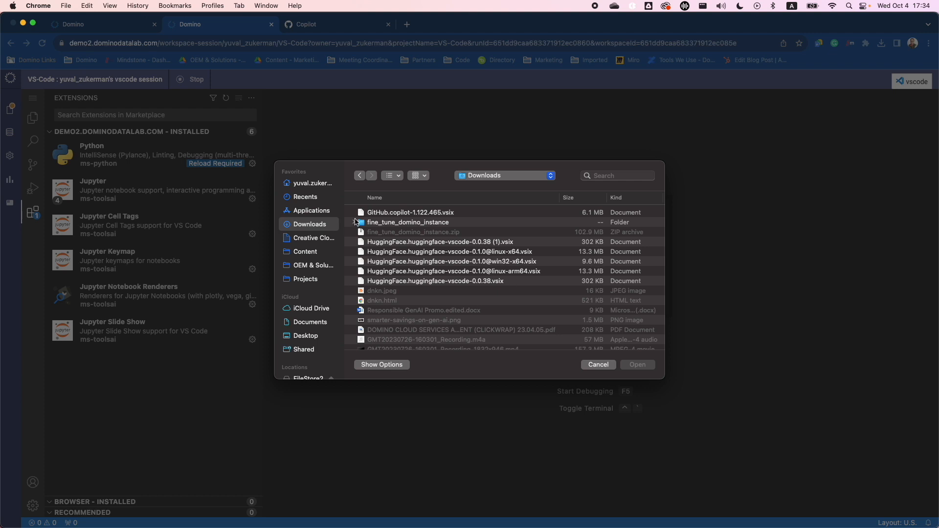
pyautogui.doubleClick(420, 214)
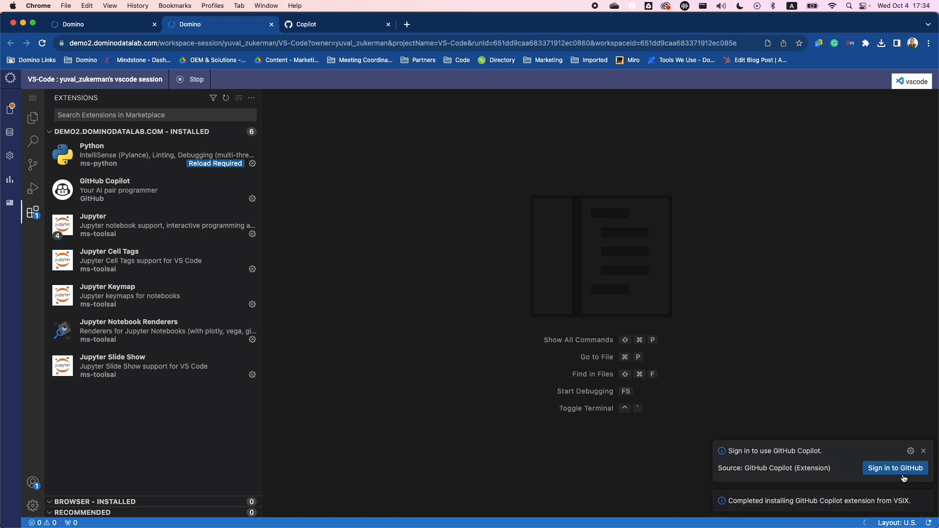
# Start the GitHub sign-in for the Copilot extension, allow it, and continue to GitHub with the one-time code copied
pyautogui.click(895, 468)
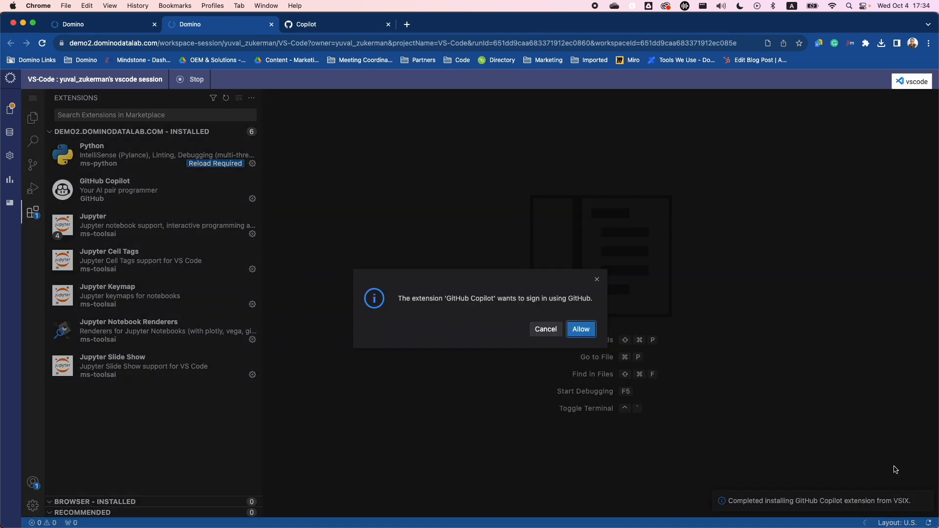
pyautogui.click(588, 332)
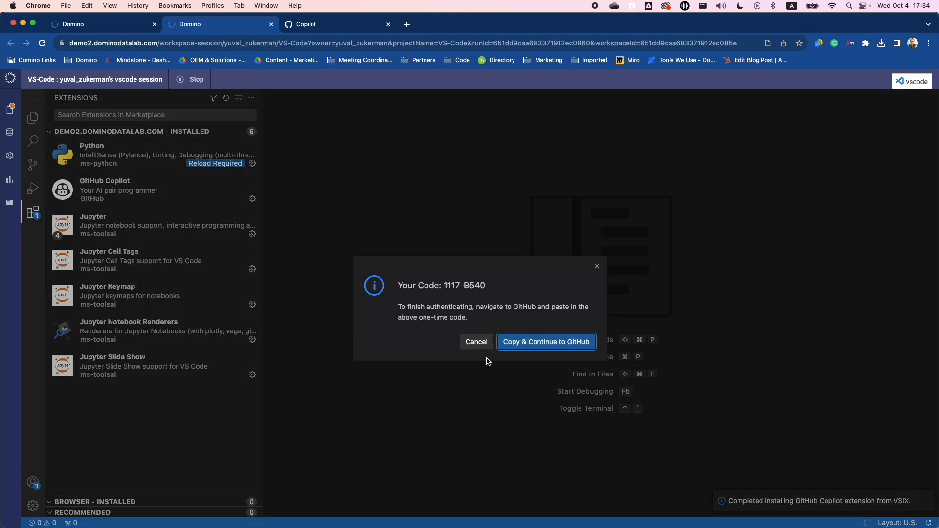
pyautogui.click(541, 350)
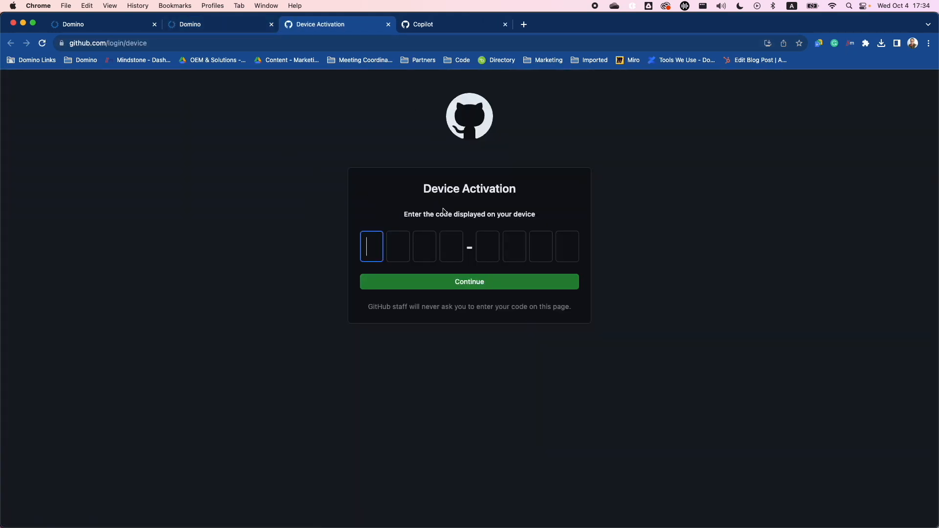
# Enter the one-time code from the workspace notification on GitHub's Device Activation page and authorize Visual Studio Code
pyautogui.click(232, 32)
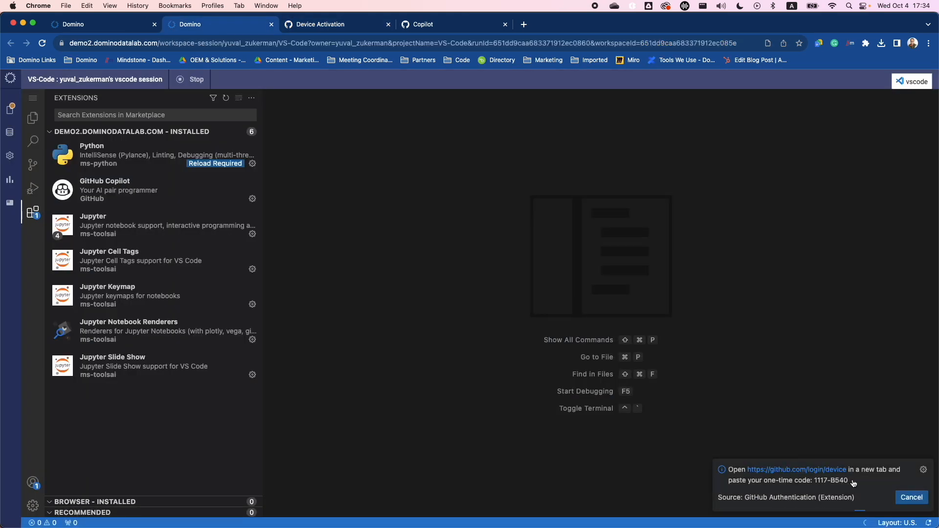
pyautogui.moveTo(853, 483); pyautogui.dragTo(815, 482)
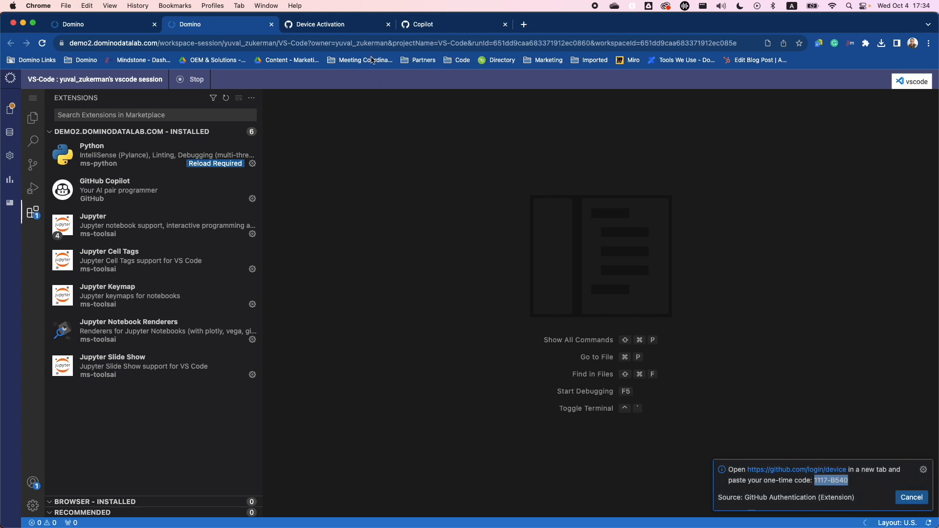
pyautogui.click(353, 25)
pyautogui.press('super+v')
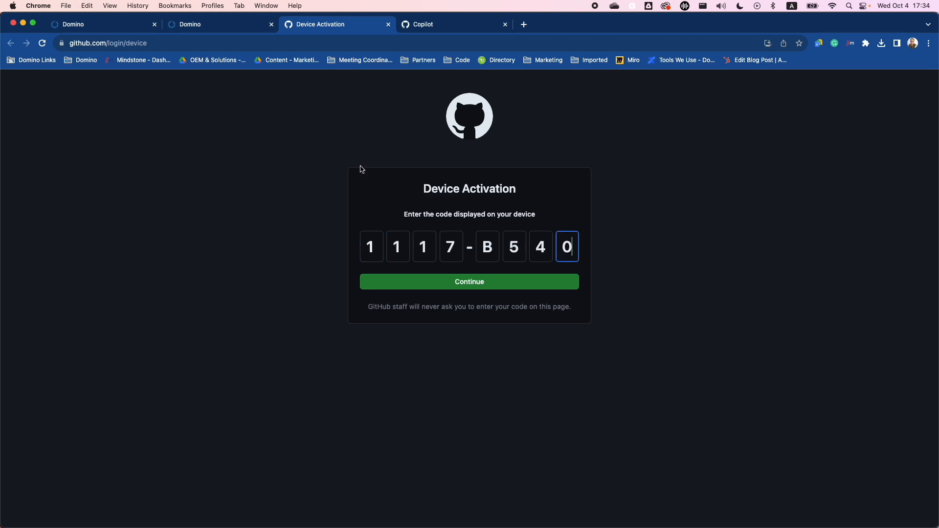
pyautogui.click(435, 282)
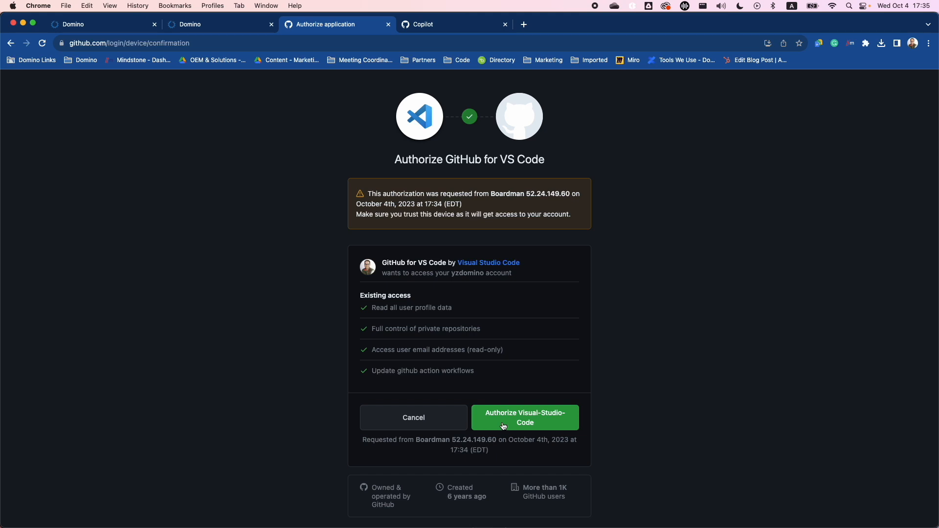
pyautogui.click(504, 425)
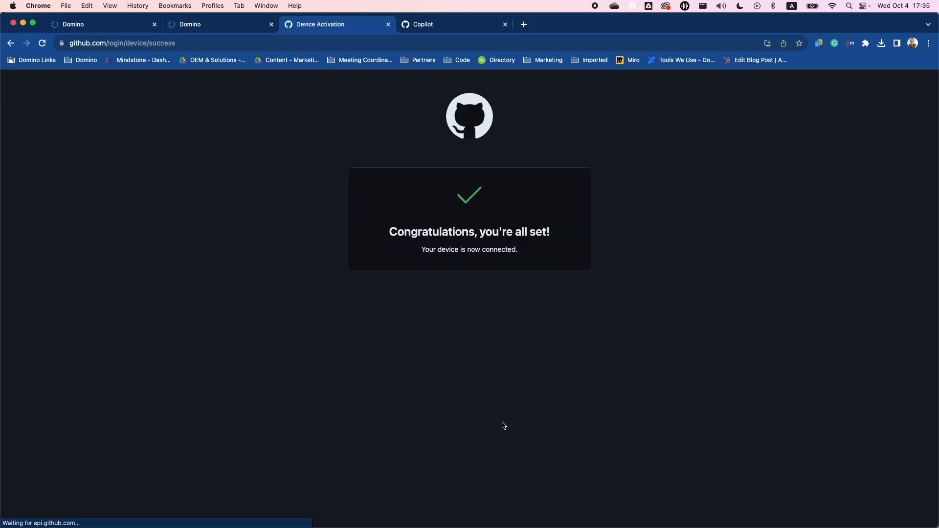
# Back in the Domino VS Code session, create a new file named copilot-test.py in the MNT folder
pyautogui.click(236, 23)
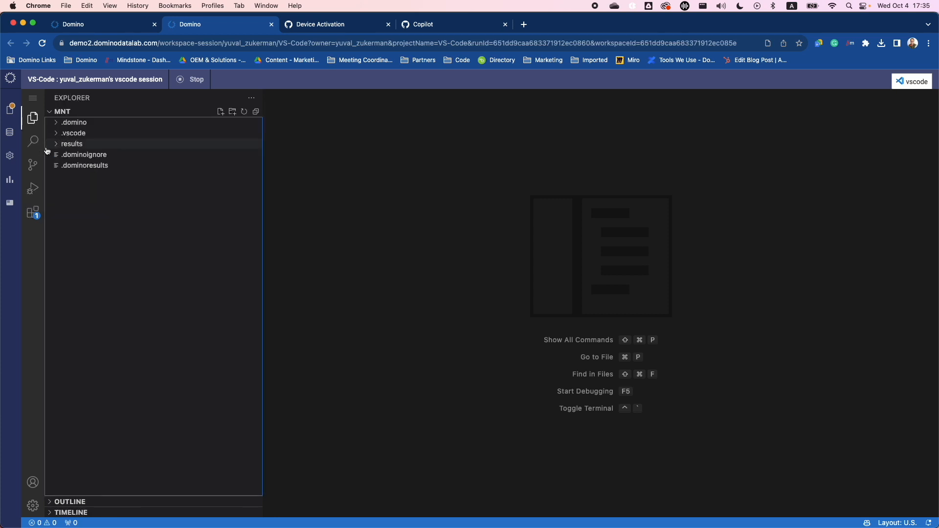
pyautogui.click(221, 112)
pyautogui.write('co')
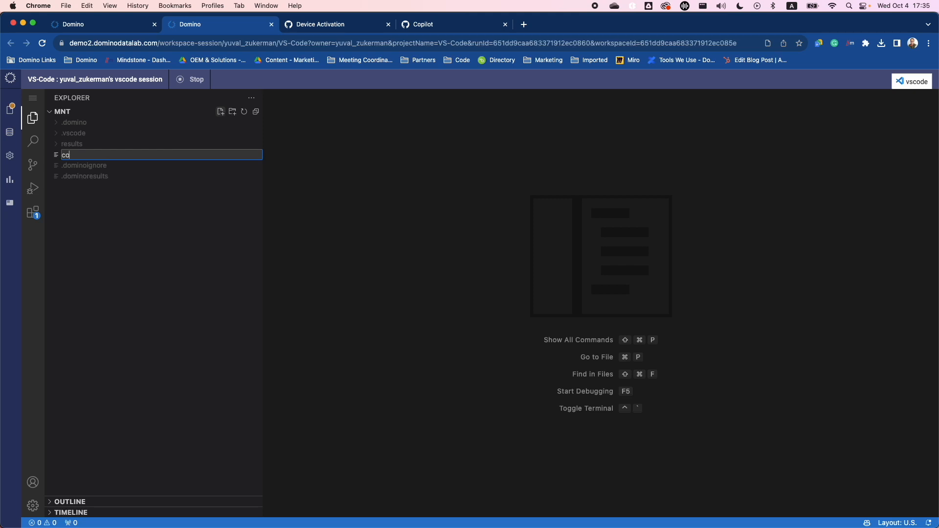
pyautogui.write('-pilot-test.py')
pyautogui.press('Left')
pyautogui.press('Left')
pyautogui.press('Left')
pyautogui.press('Left')
pyautogui.press('Left')
pyautogui.press('BackSpace')
pyautogui.press('Return')
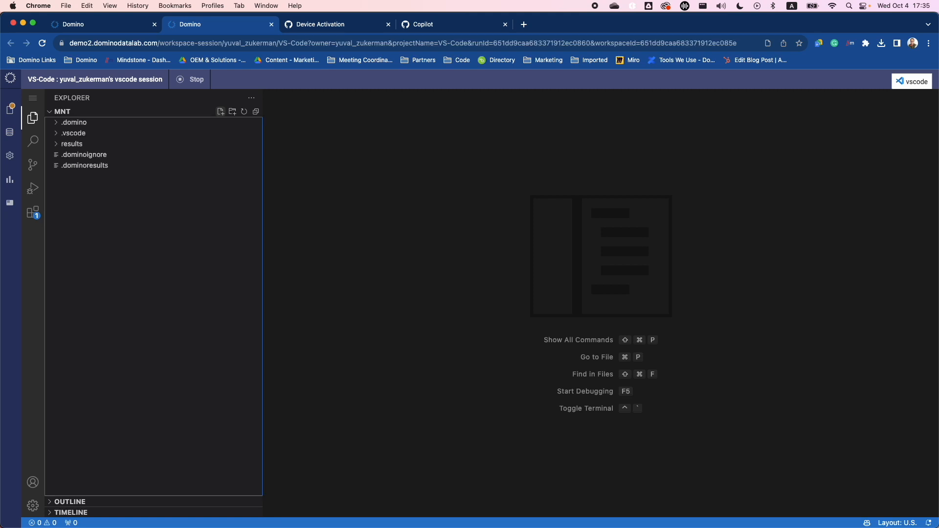
# Write the function header def hello-world(): in copilot-test.py and accept Copilot's suggested body print("Hello World!")
pyautogui.write('def hello-world():')
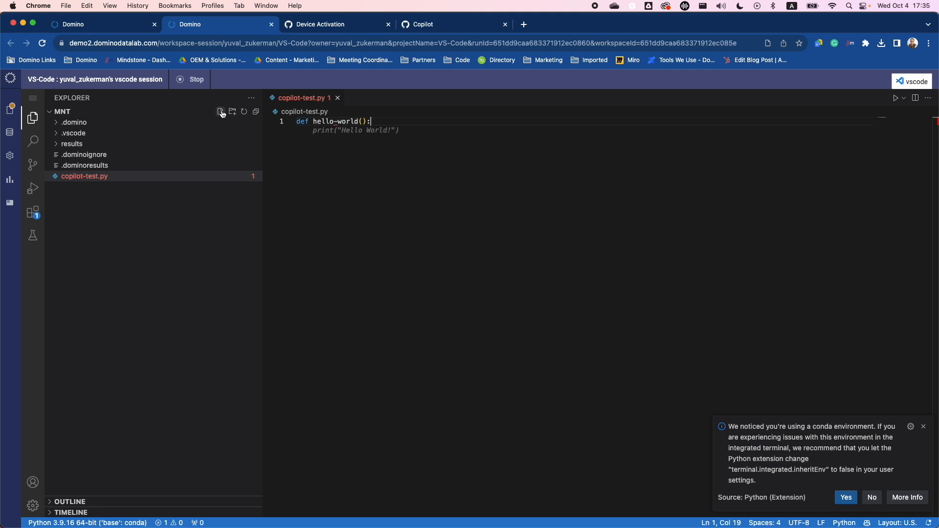
pyautogui.click(413, 132)
pyautogui.press('Return')
pyautogui.press('Tab')
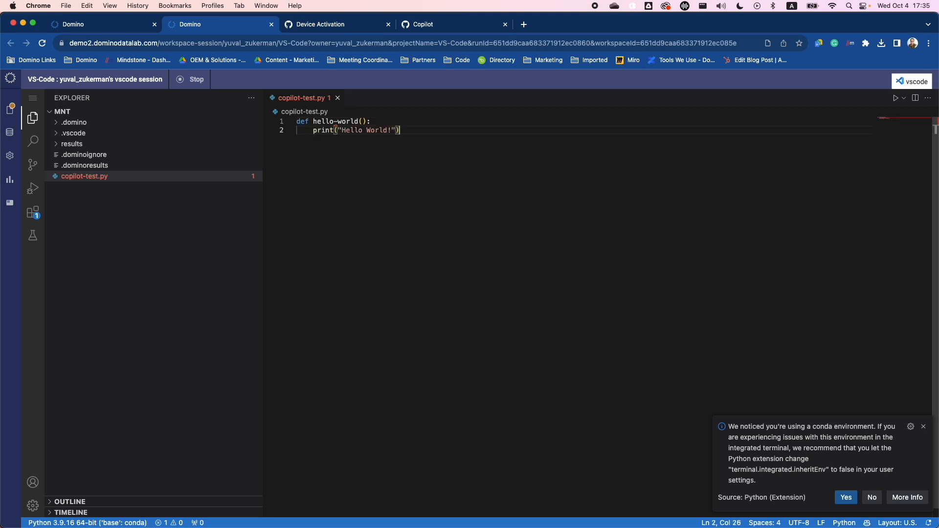
# Below the hello-world function, accept Copilot's suggestions for def main(): with a call to hello-world() as its body
pyautogui.press('Return')
pyautogui.press('Return')
pyautogui.press('Tab')
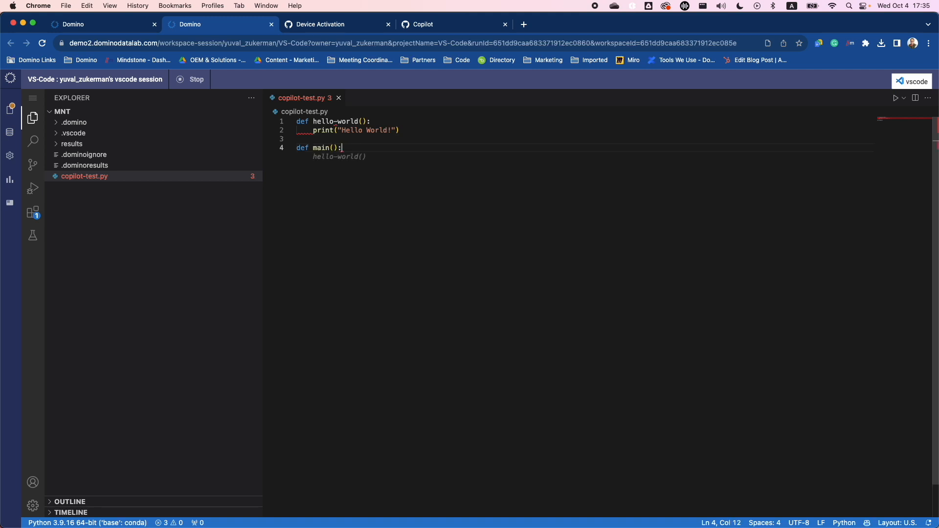
pyautogui.press('Tab')
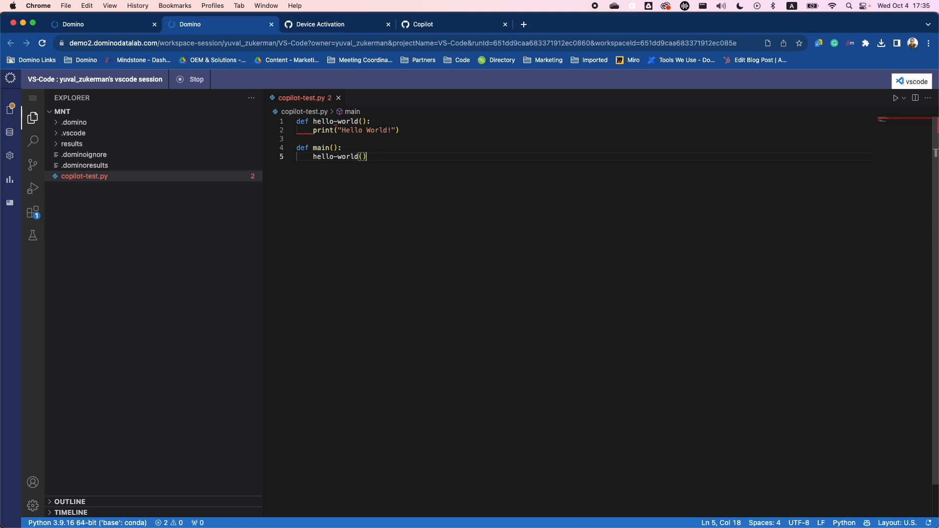